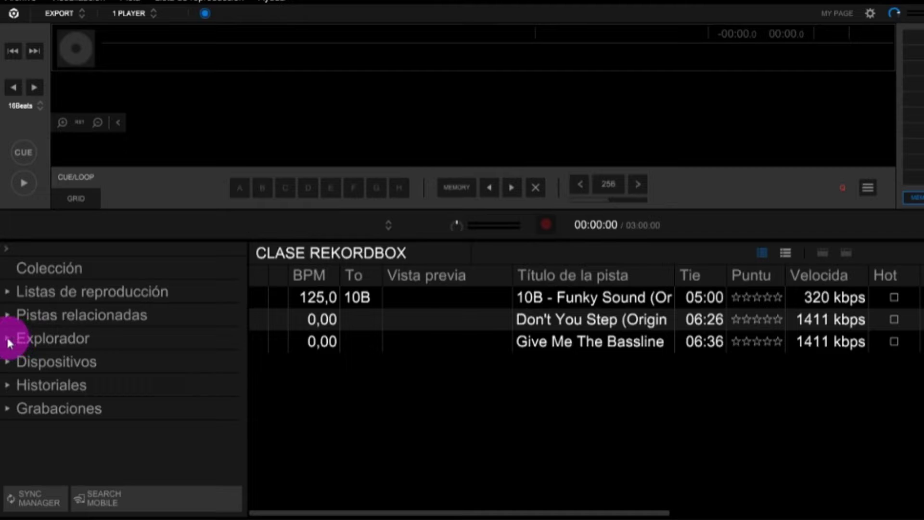
Step: Switch to Windows File Explorer and view the subfolders of the Música folder
{"action": "mouse_move", "coordinate": [274, 515]}
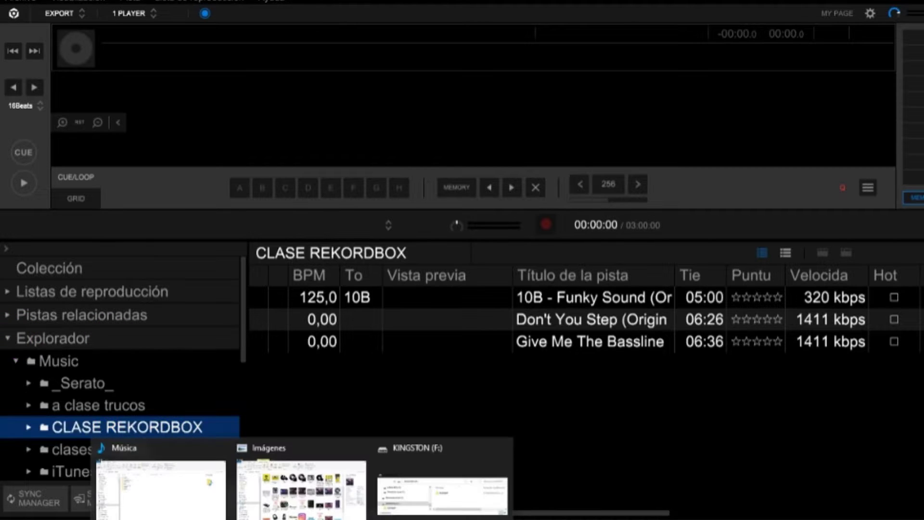
{"action": "left_click", "coordinate": [207, 496]}
{"action": "left_click", "coordinate": [58, 267]}
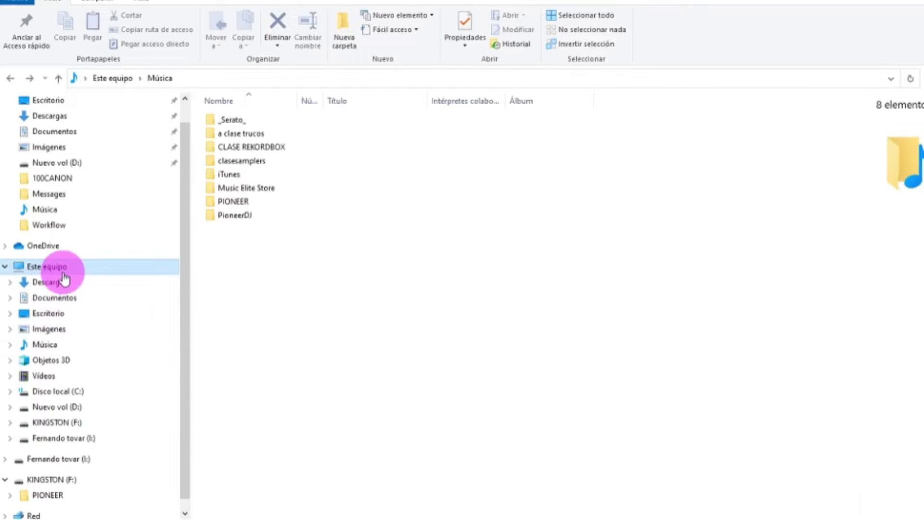
{"action": "left_click", "coordinate": [48, 210]}
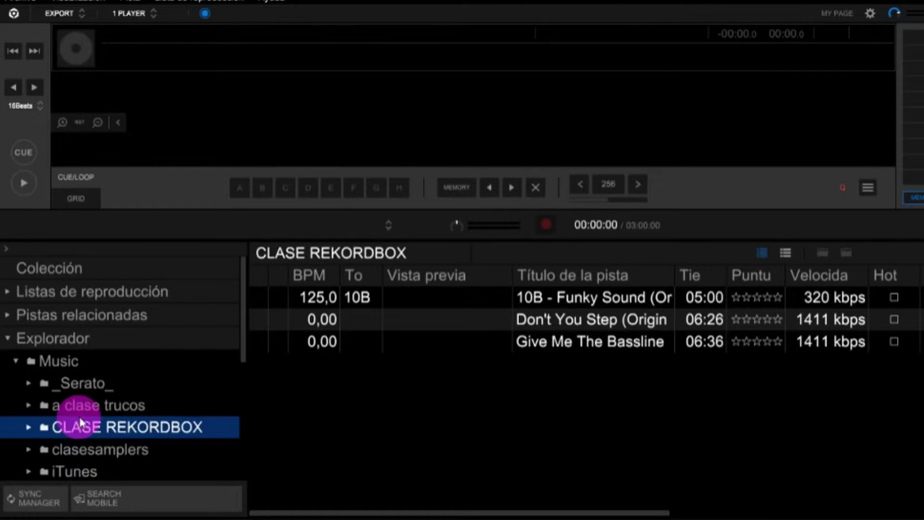
Step: Switch back to rekordbox and export the CLASE REKORDBOX folder as a playlist to the F:KINGSTON drive
{"action": "scroll", "coordinate": [82, 418], "scroll_direction": "down", "scroll_amount": 3}
{"action": "scroll", "coordinate": [85, 424], "scroll_direction": "up", "scroll_amount": 1}
{"action": "scroll", "coordinate": [88, 425], "scroll_direction": "up", "scroll_amount": 1}
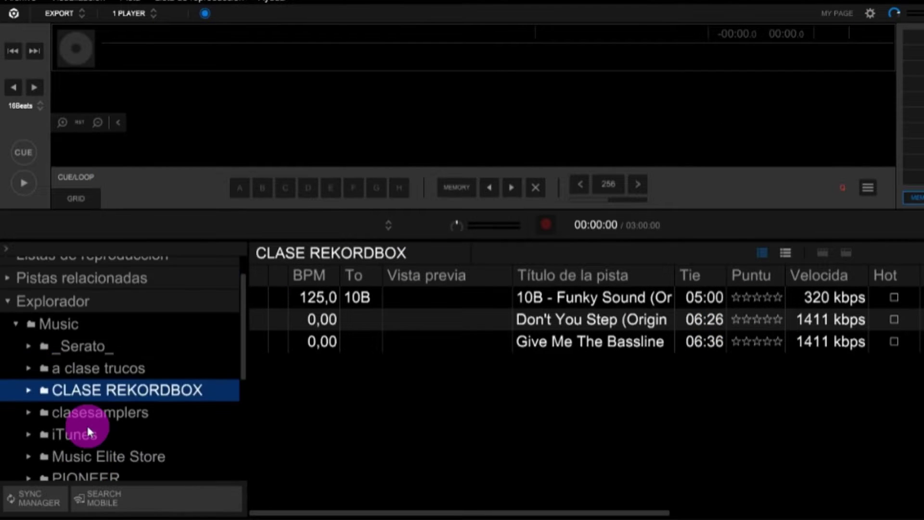
{"action": "right_click", "coordinate": [132, 391]}
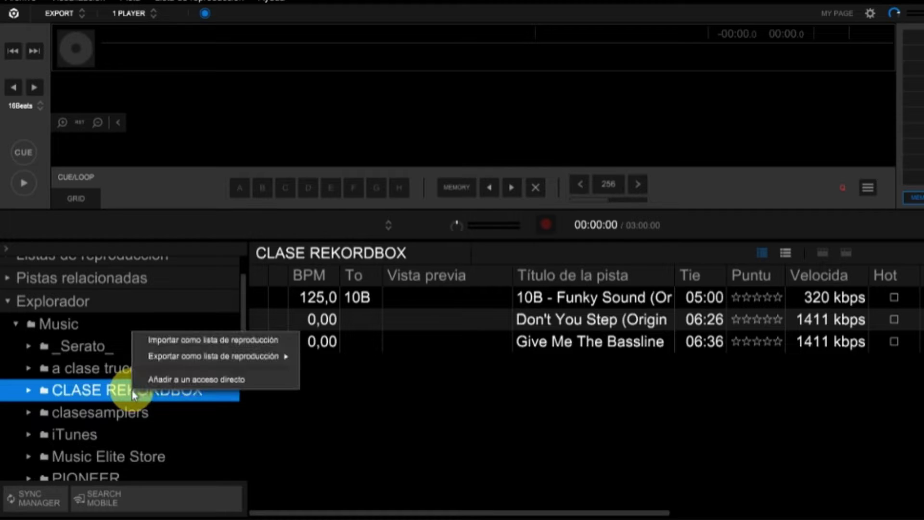
{"action": "mouse_move", "coordinate": [197, 360]}
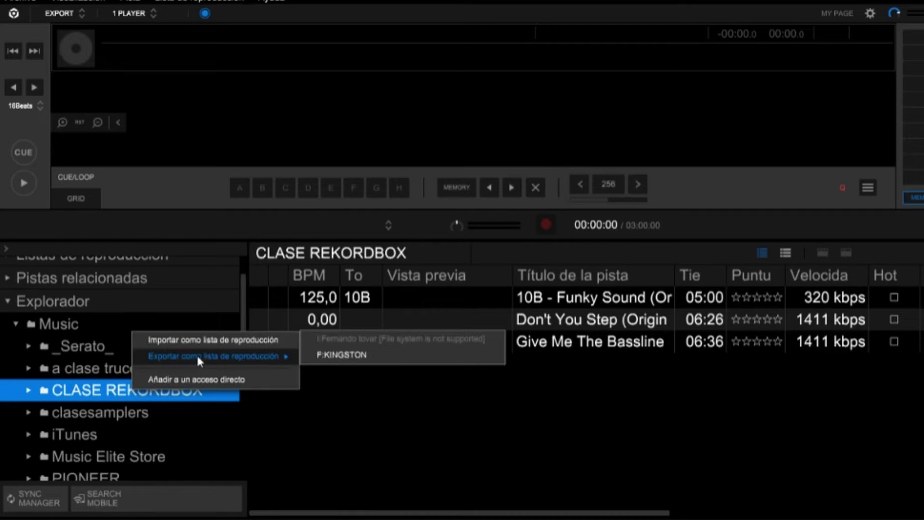
{"action": "left_click", "coordinate": [309, 360]}
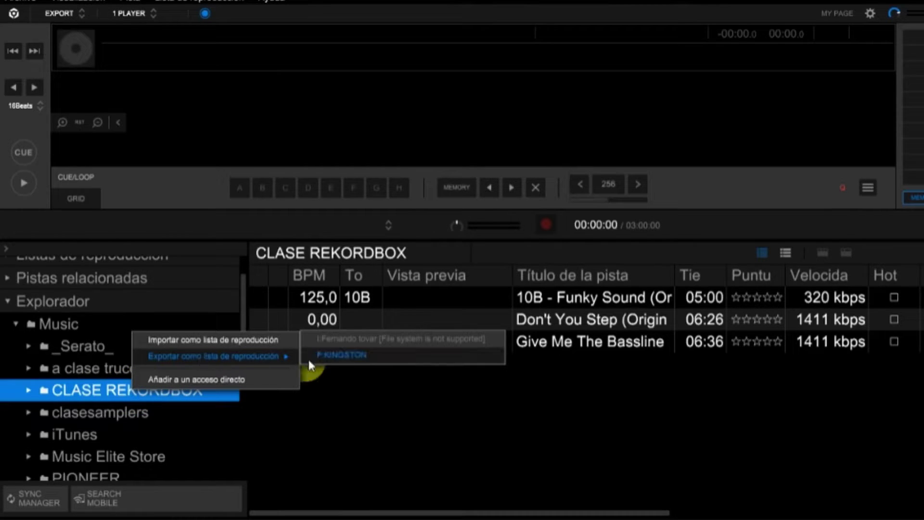
{"action": "left_click", "coordinate": [343, 355]}
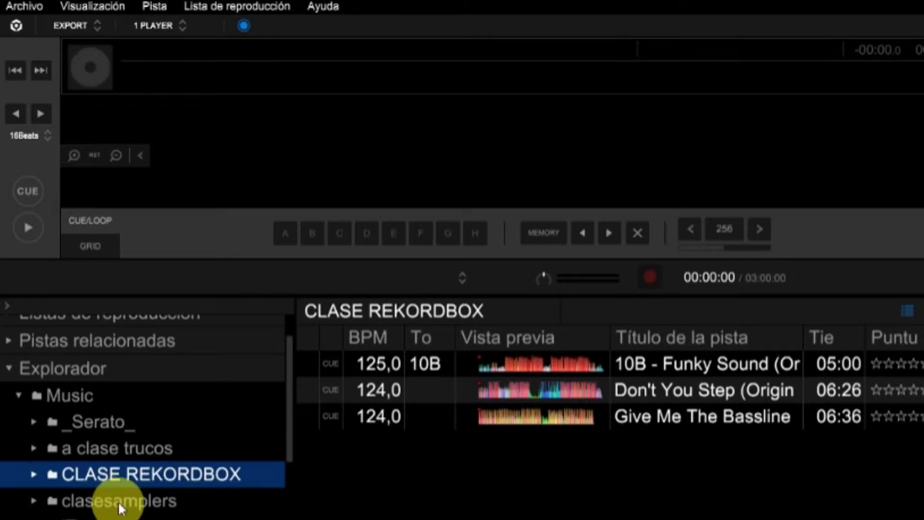
Step: Open the exported CLASE REKORDBOX playlist among the playlists stored on the F:KINGSTON device
{"action": "scroll", "coordinate": [120, 491], "scroll_direction": "down", "scroll_amount": 5}
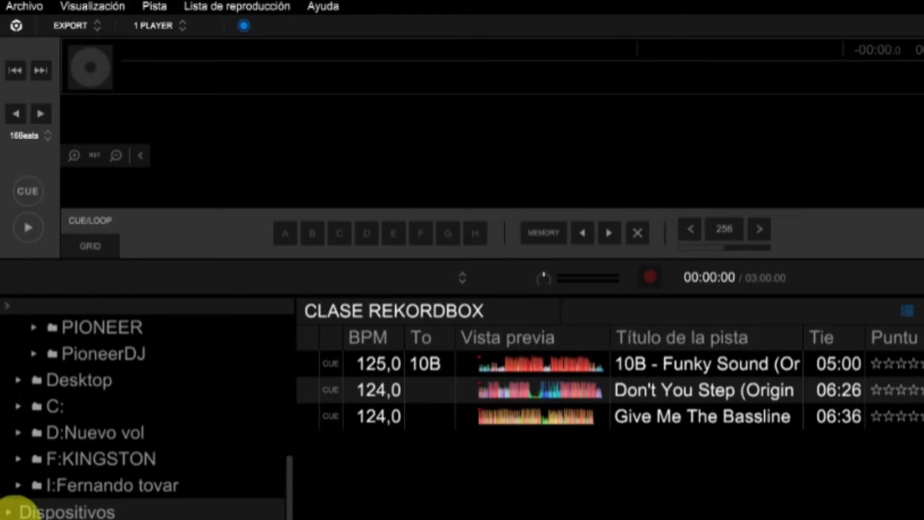
{"action": "left_click", "coordinate": [9, 511]}
{"action": "scroll", "coordinate": [159, 512], "scroll_direction": "down", "scroll_amount": 2}
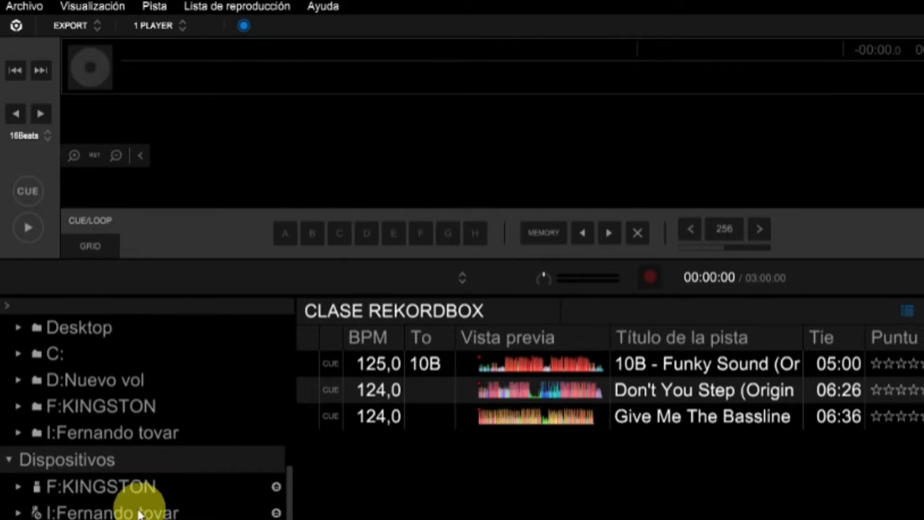
{"action": "left_click", "coordinate": [19, 487]}
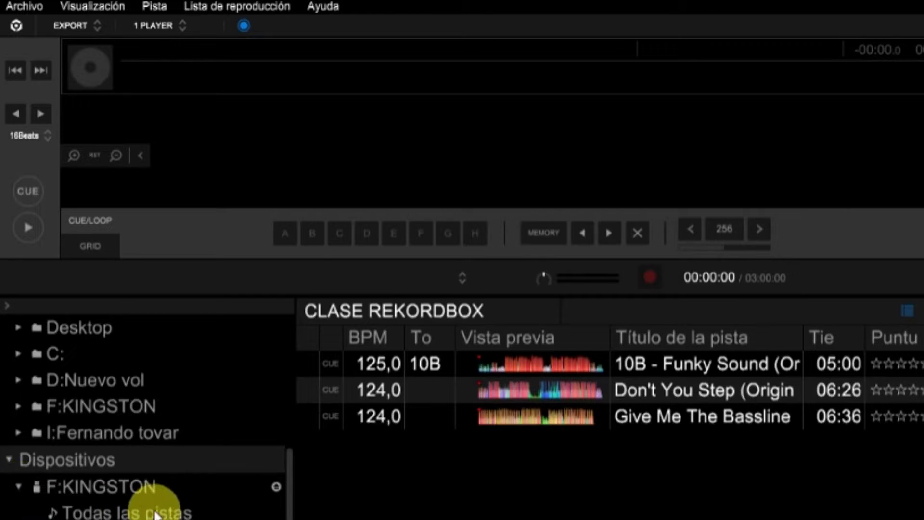
{"action": "scroll", "coordinate": [154, 498], "scroll_direction": "down", "scroll_amount": 3}
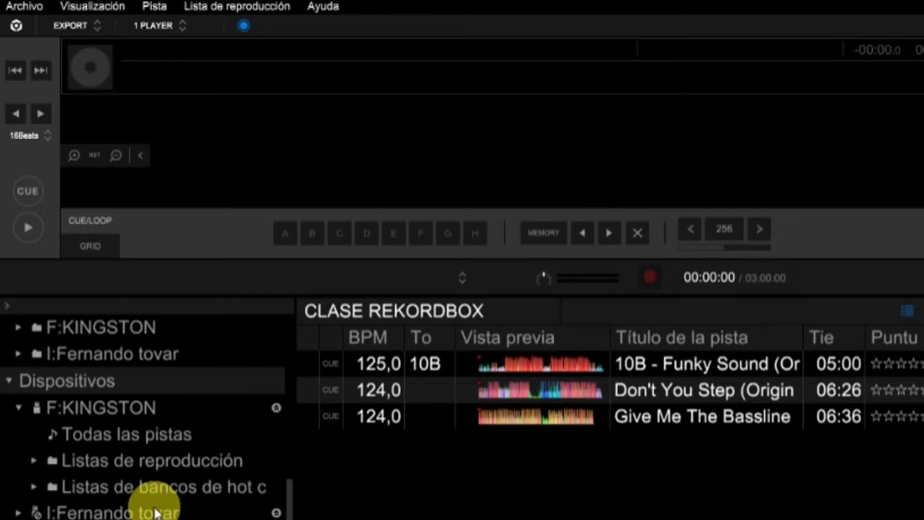
{"action": "left_click", "coordinate": [153, 463]}
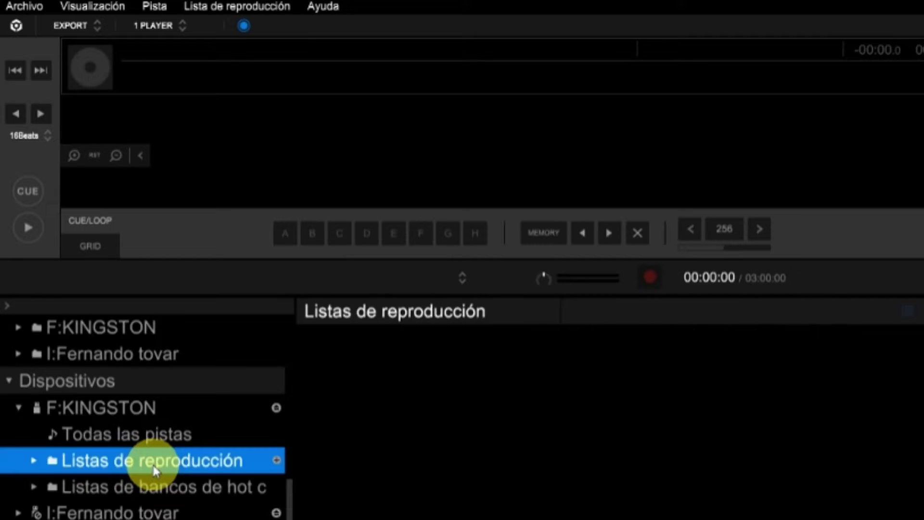
{"action": "left_click", "coordinate": [34, 461]}
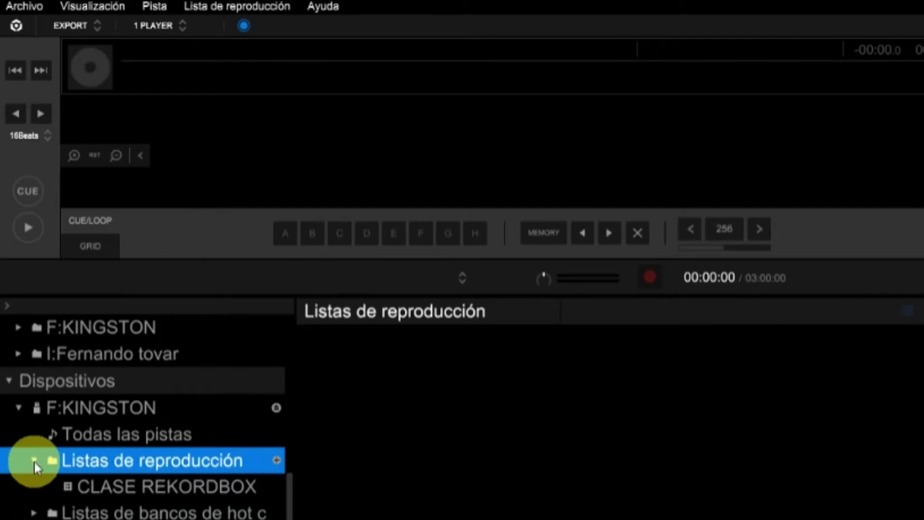
{"action": "left_click", "coordinate": [130, 486]}
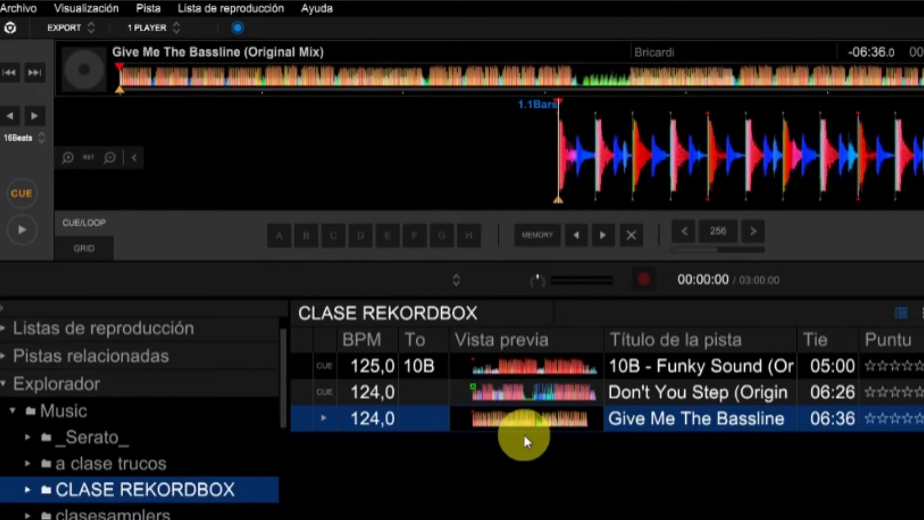
Step: Load Give Me The Bassline into the player, start playback and set hot cue A near the track's start
{"action": "left_click_drag", "start_coordinate": [524, 431], "coordinate": [459, 178]}
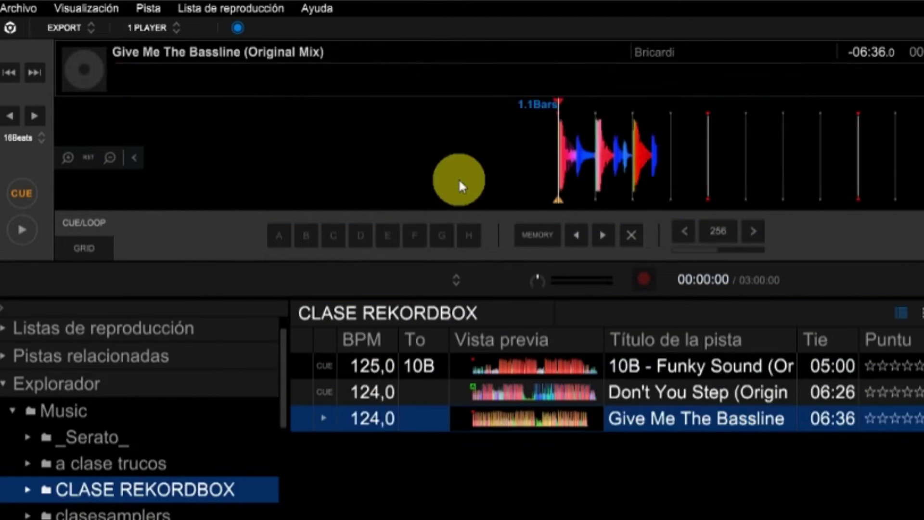
{"action": "left_click", "coordinate": [22, 231]}
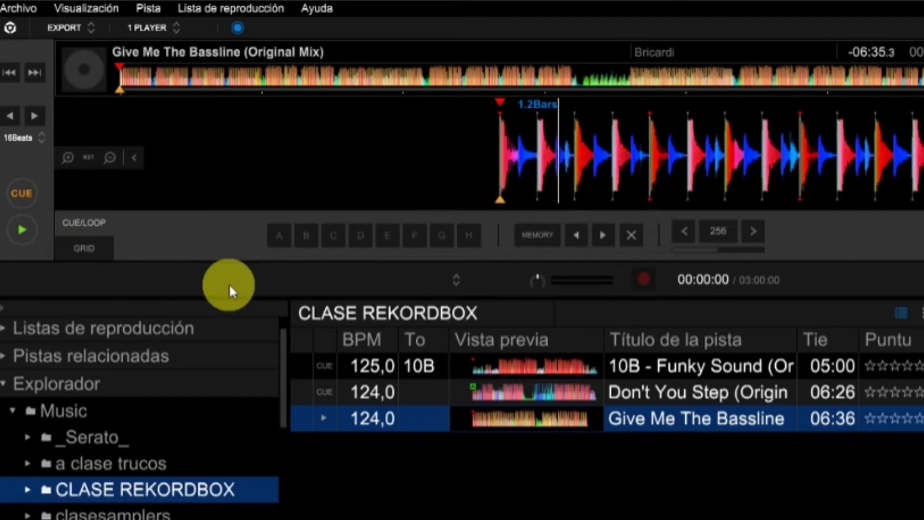
{"action": "left_click", "coordinate": [279, 236]}
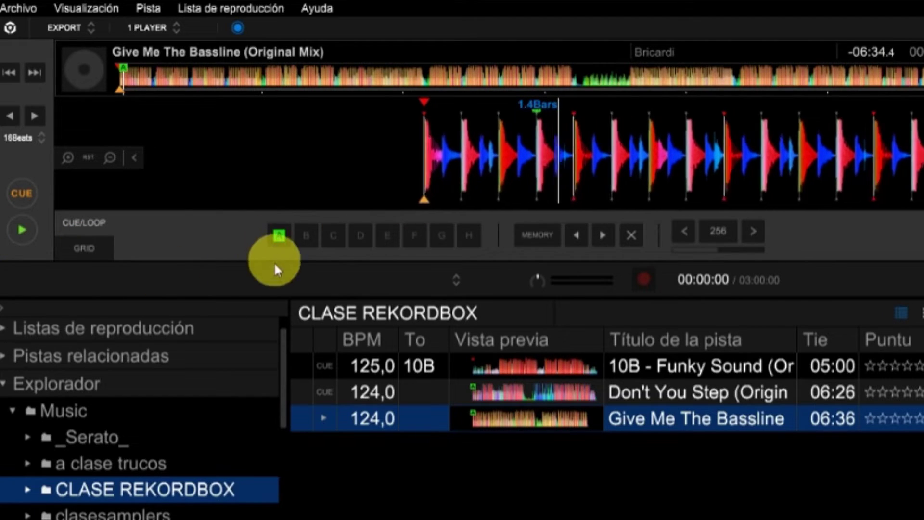
Step: Set hot cues B, C, D and E across the first half of the track, with B around bar 16, D around 69 and E around 85
{"action": "left_click", "coordinate": [188, 87]}
{"action": "left_click", "coordinate": [306, 235]}
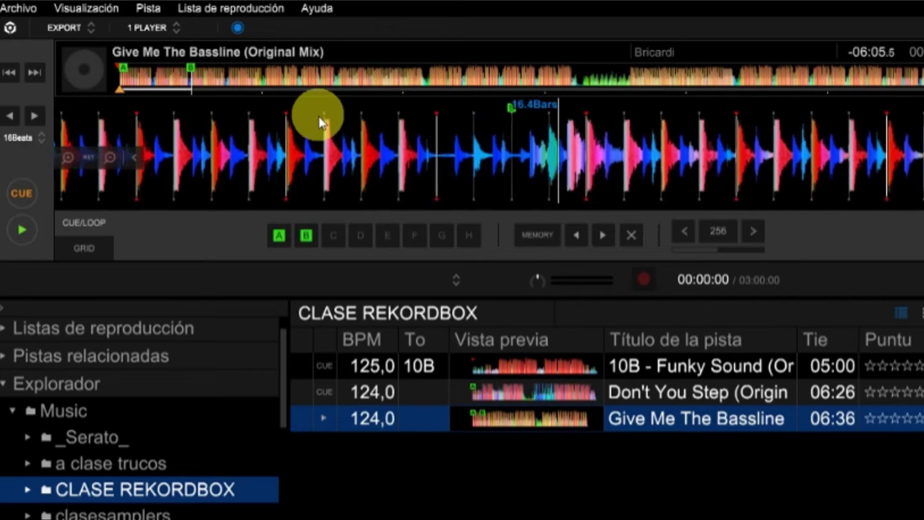
{"action": "left_click", "coordinate": [333, 85]}
{"action": "left_click", "coordinate": [333, 235]}
{"action": "left_click", "coordinate": [434, 80]}
{"action": "left_click", "coordinate": [361, 235]}
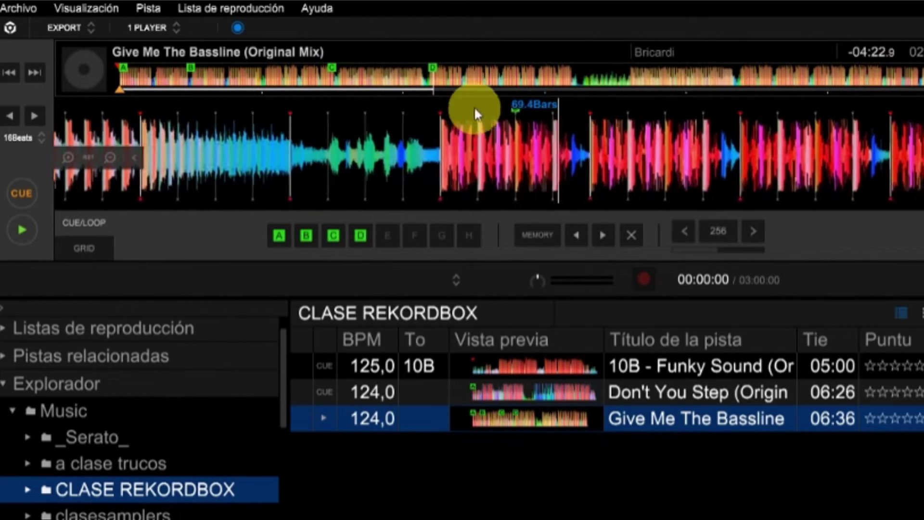
{"action": "left_click", "coordinate": [506, 79]}
{"action": "left_click", "coordinate": [387, 236]}
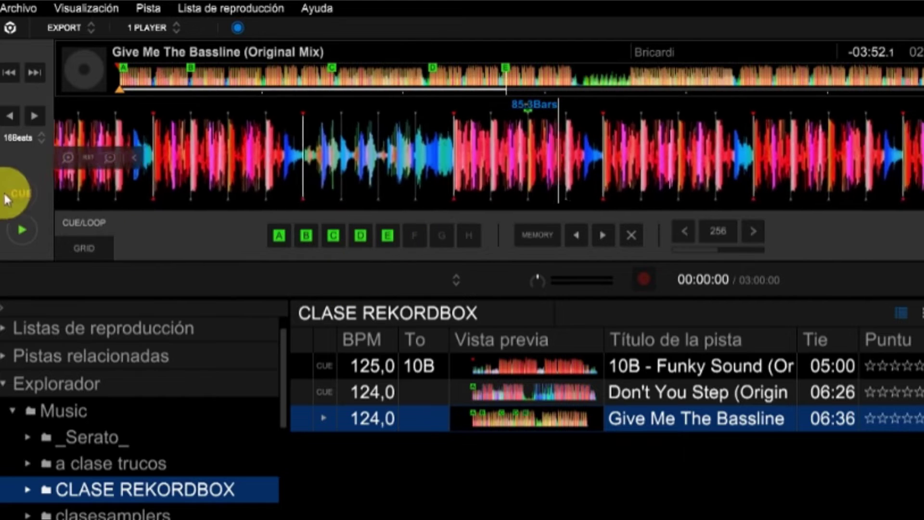
Step: Pause playback and set hot cues F, G and H at about bars 113, 132 and 153
{"action": "left_click", "coordinate": [21, 227]}
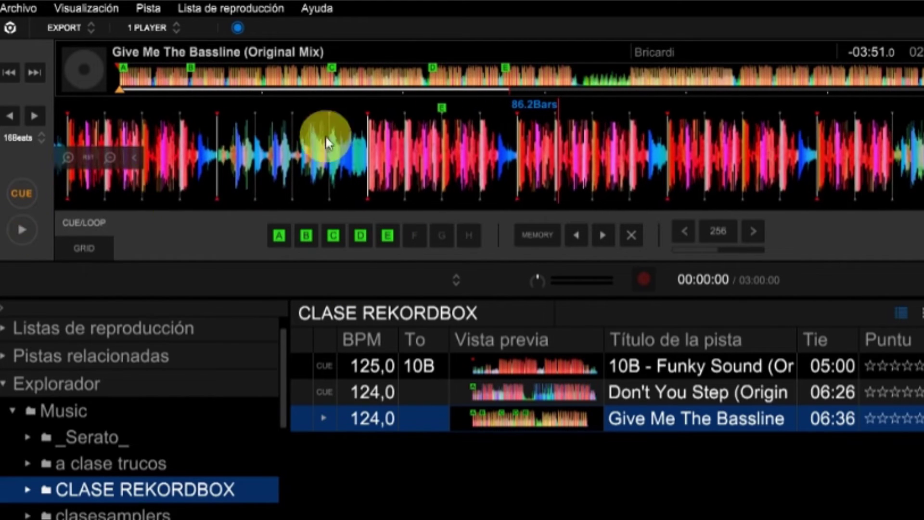
{"action": "left_click", "coordinate": [630, 78]}
{"action": "left_click", "coordinate": [416, 236]}
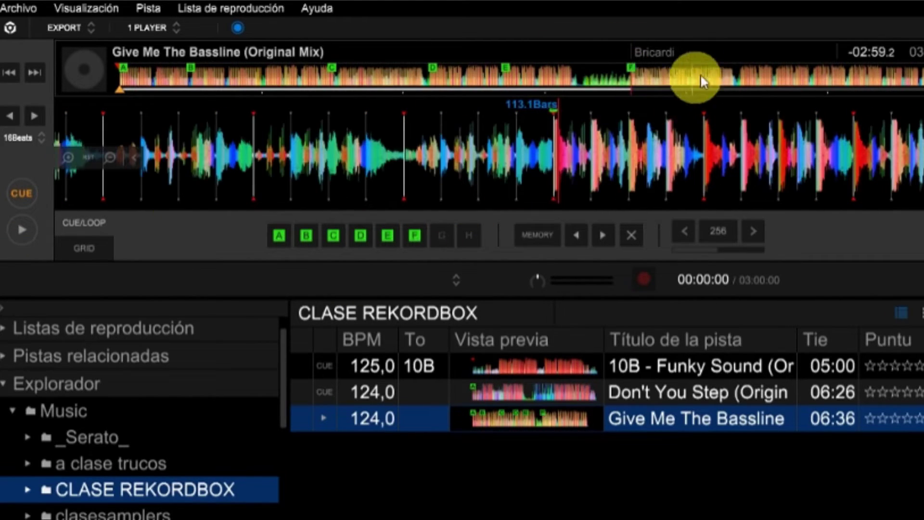
{"action": "left_click", "coordinate": [720, 77]}
{"action": "left_click", "coordinate": [442, 235]}
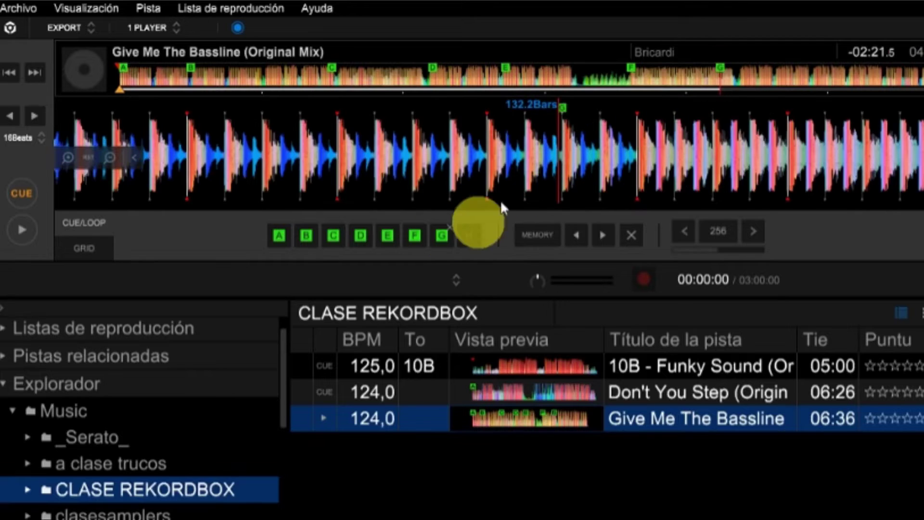
{"action": "left_click", "coordinate": [814, 81]}
{"action": "left_click", "coordinate": [469, 236]}
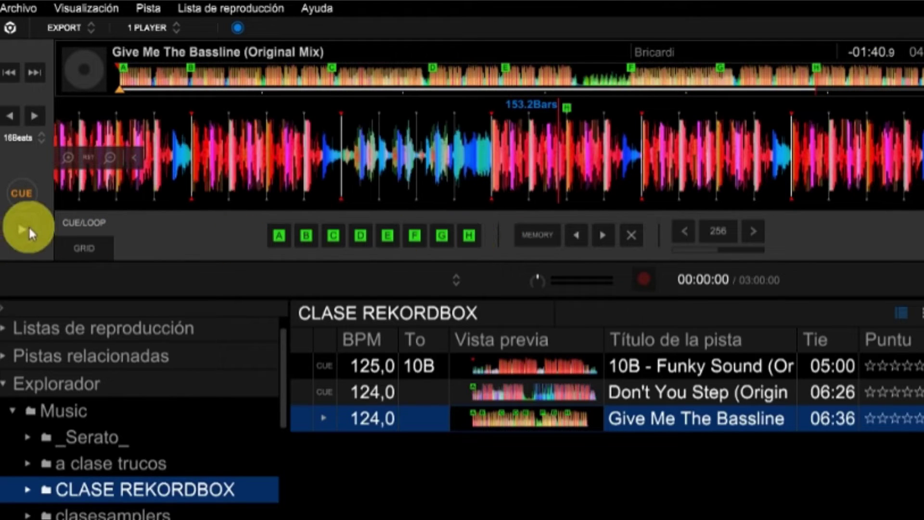
Step: Audition hot cues A, D, E, F, G and B, and return to the cue point
{"action": "left_click", "coordinate": [279, 236]}
{"action": "left_click", "coordinate": [361, 236]}
{"action": "left_click", "coordinate": [388, 236]}
{"action": "left_click", "coordinate": [417, 235]}
{"action": "left_click", "coordinate": [439, 235]}
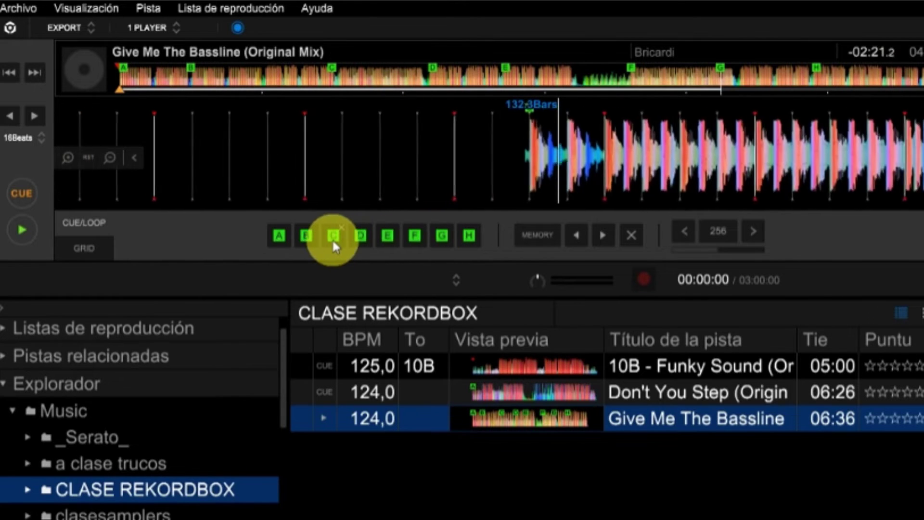
{"action": "left_click", "coordinate": [308, 237]}
{"action": "left_click", "coordinate": [22, 196]}
Step: Delete hot cues H and G, and store an 8-beat loop starting at about bar 1.4 as hot cue G
{"action": "left_click", "coordinate": [481, 234]}
{"action": "left_click", "coordinate": [450, 230]}
{"action": "left_click", "coordinate": [582, 193]}
{"action": "left_click", "coordinate": [581, 193]}
{"action": "left_click", "coordinate": [27, 192]}
{"action": "left_click", "coordinate": [581, 192]}
{"action": "left_click", "coordinate": [610, 193]}
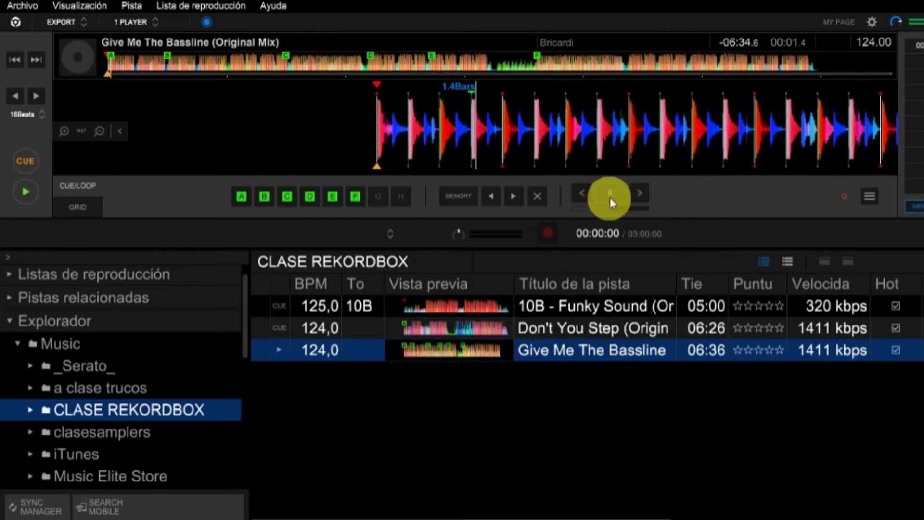
{"action": "left_click", "coordinate": [378, 196]}
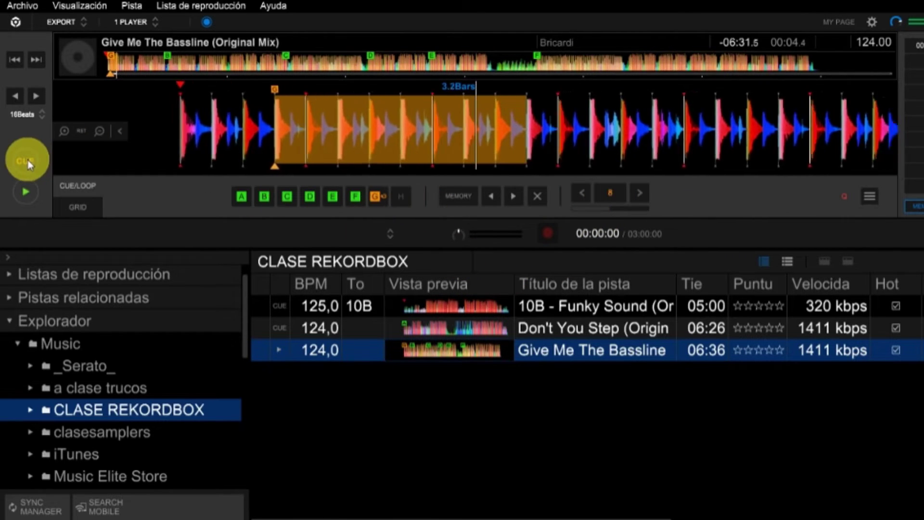
{"action": "left_click", "coordinate": [30, 162]}
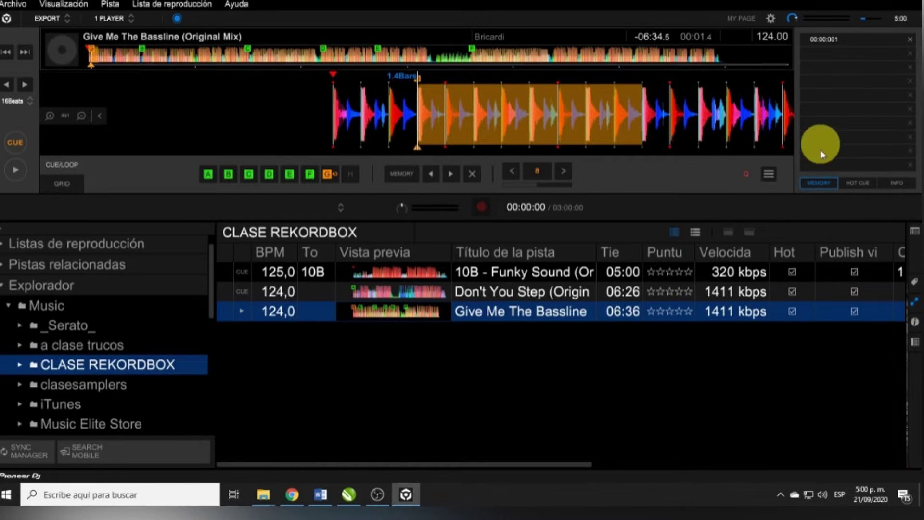
Step: Set the cue point at about 01:04 in the track and save it as a memory cue
{"action": "left_click", "coordinate": [179, 61]}
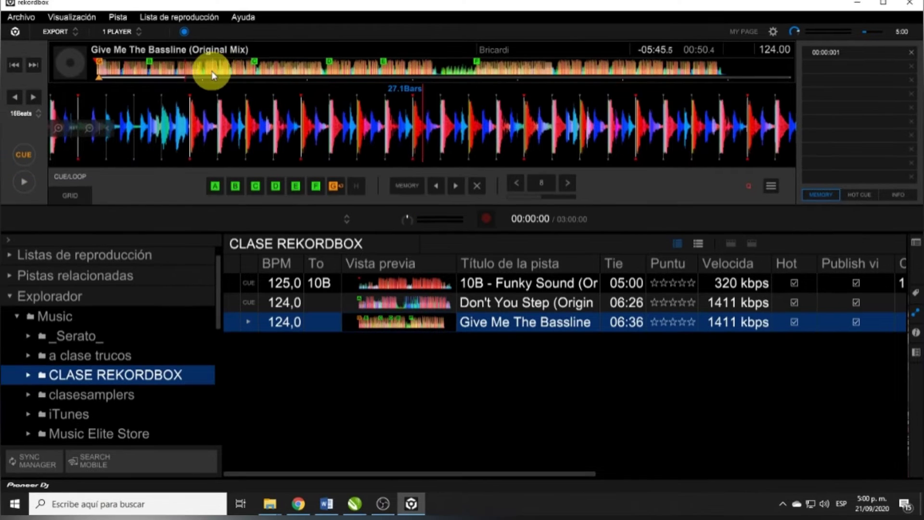
{"action": "left_click", "coordinate": [202, 59]}
{"action": "left_click", "coordinate": [27, 156]}
{"action": "left_click", "coordinate": [403, 187]}
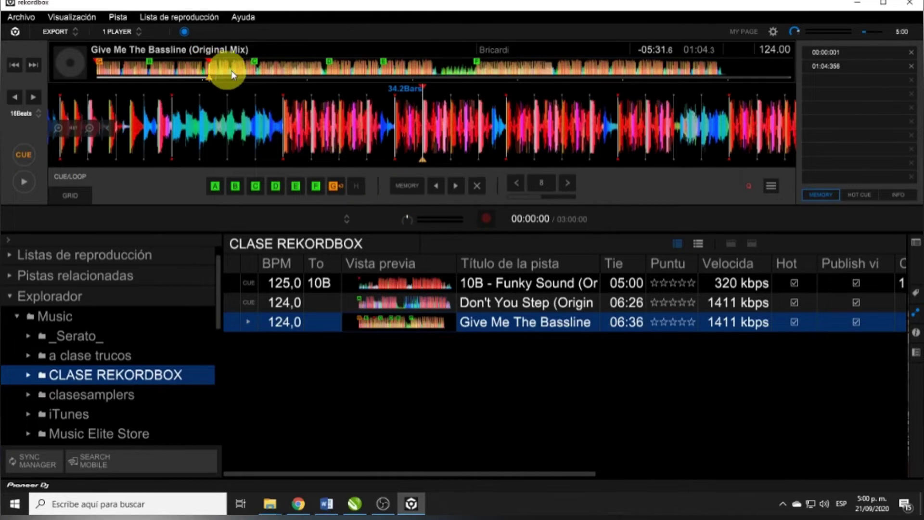
Step: Set the cue point at about 01:44 in the track and save it as a memory cue
{"action": "left_click", "coordinate": [281, 68]}
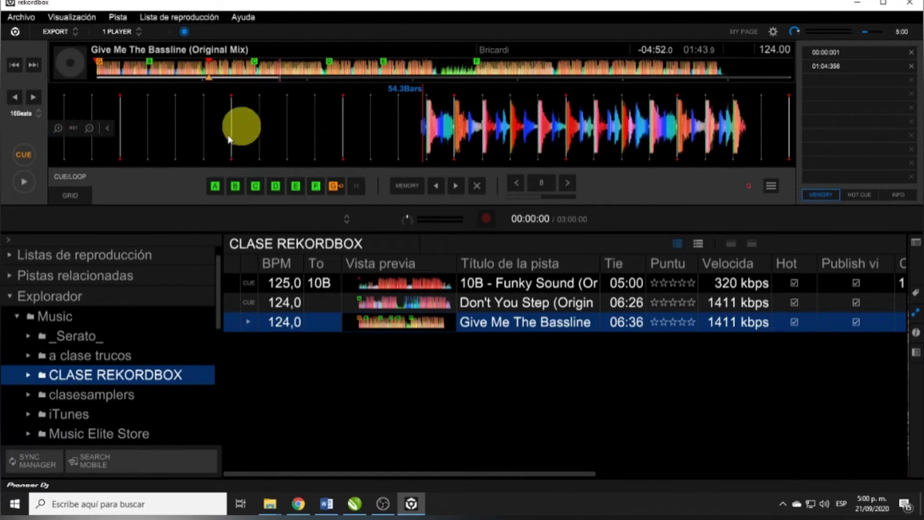
{"action": "left_click", "coordinate": [27, 154]}
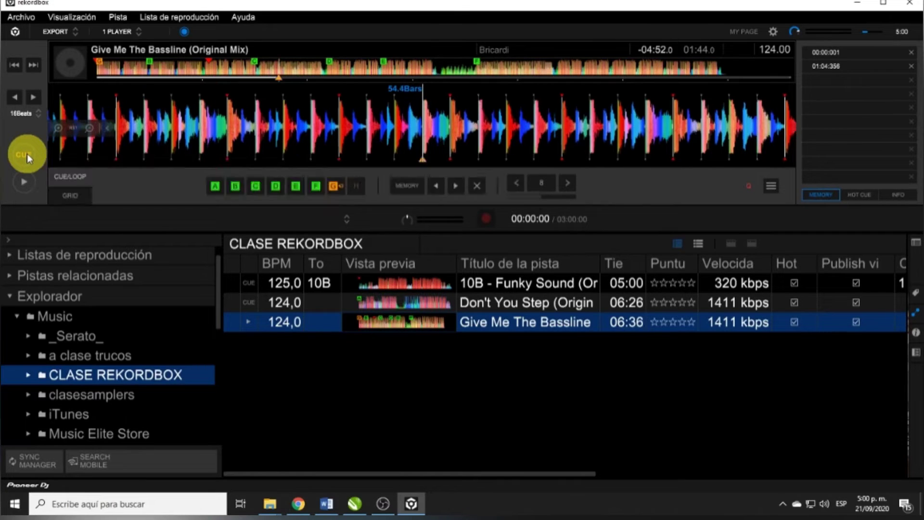
{"action": "left_click", "coordinate": [401, 190]}
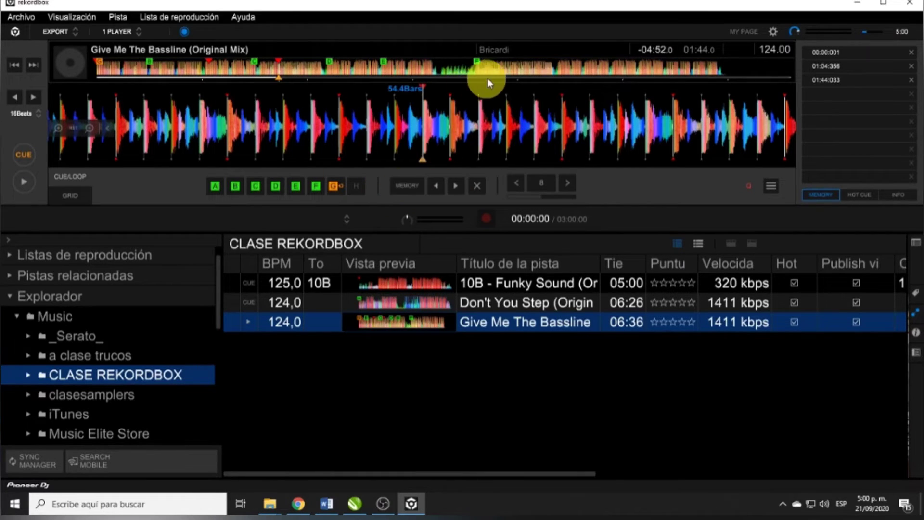
Step: Set the cue point at about 03:51 in the track and save it as a memory cue
{"action": "left_click", "coordinate": [503, 68]}
{"action": "left_click", "coordinate": [23, 156]}
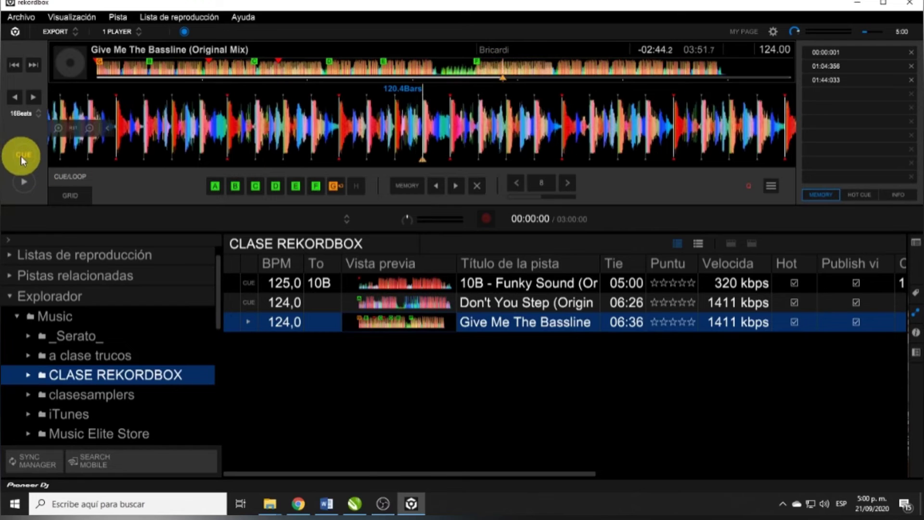
{"action": "left_click", "coordinate": [410, 188]}
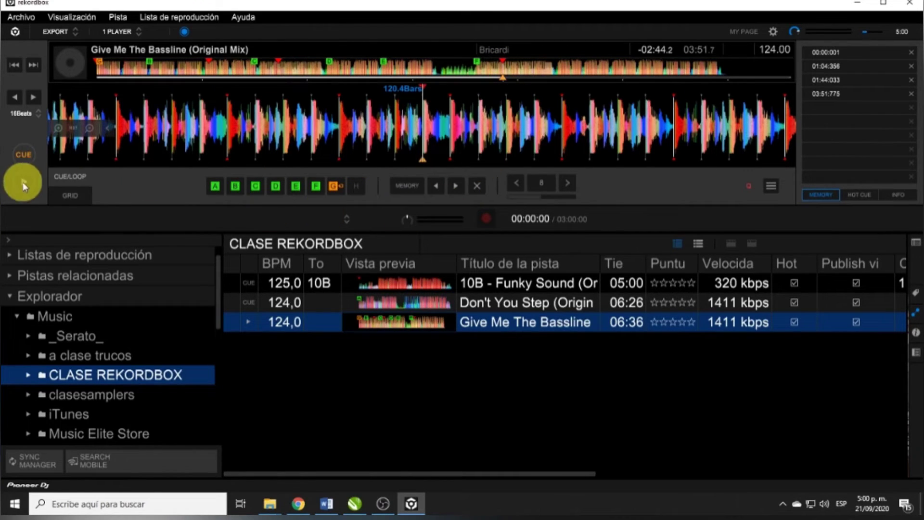
Step: Play on from the cue, start an 8-beat loop at about 03:52 and save it as a memory loop
{"action": "left_click", "coordinate": [24, 181]}
{"action": "left_click", "coordinate": [542, 183]}
{"action": "left_click", "coordinate": [24, 155]}
{"action": "left_click", "coordinate": [407, 188]}
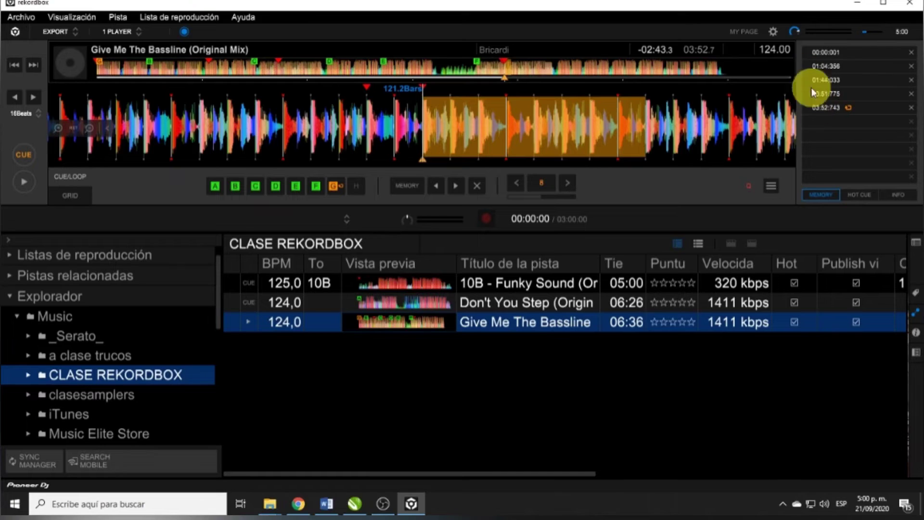
{"action": "left_click", "coordinate": [25, 154]}
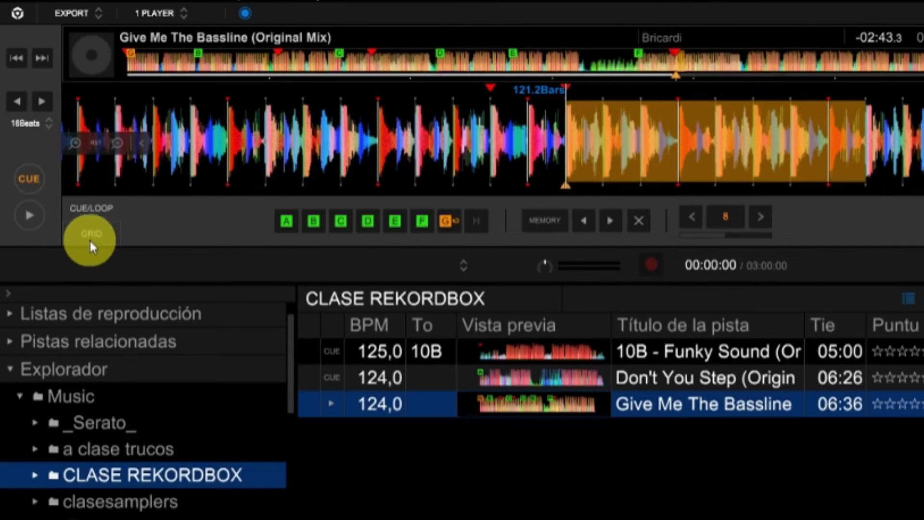
Step: Show the track's beat grid controls and open the device settings of the KINGSTON USB drive
{"action": "left_click", "coordinate": [70, 198]}
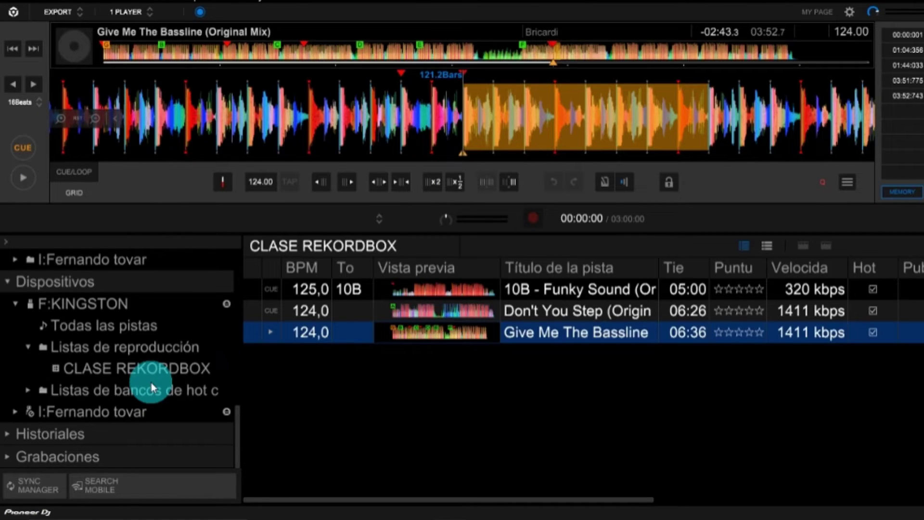
{"action": "left_click", "coordinate": [101, 310]}
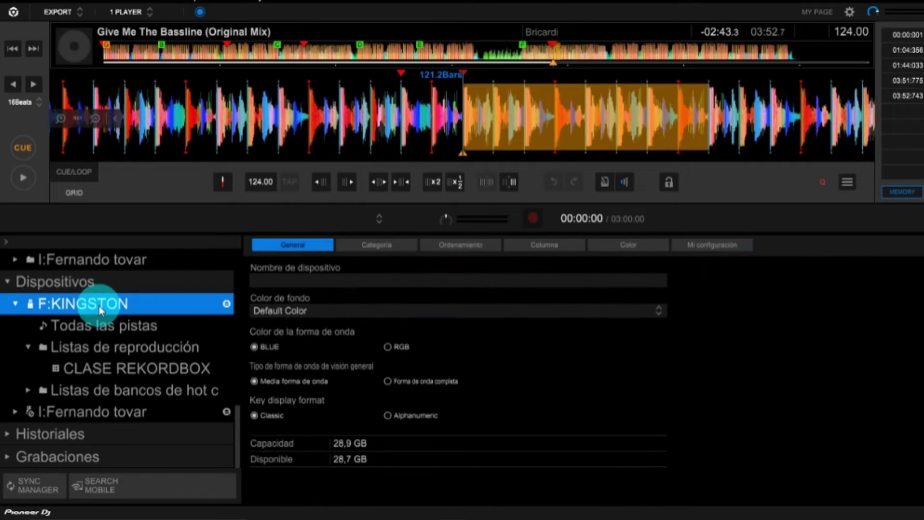
Step: Look through the background colour options, try RGB as the device's waveform colour and set it back to BLUE
{"action": "left_click", "coordinate": [366, 312]}
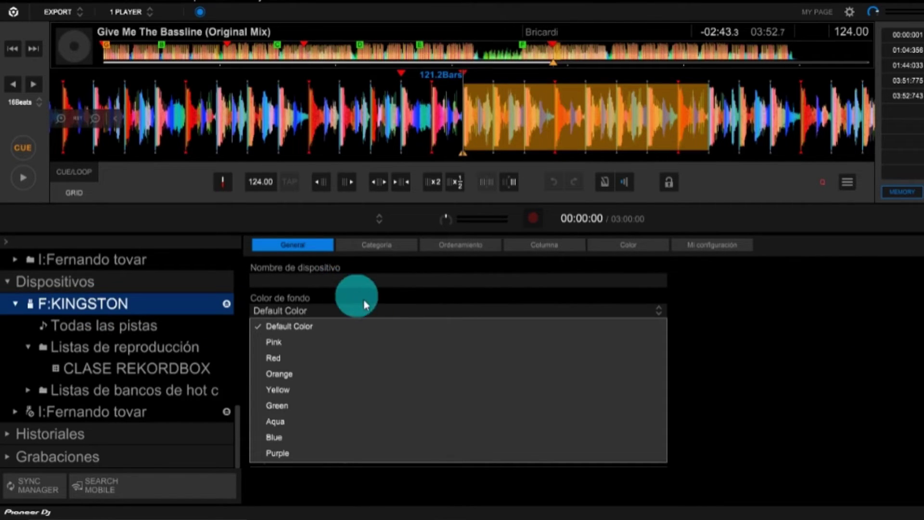
{"action": "left_click", "coordinate": [362, 303]}
{"action": "left_click", "coordinate": [388, 346]}
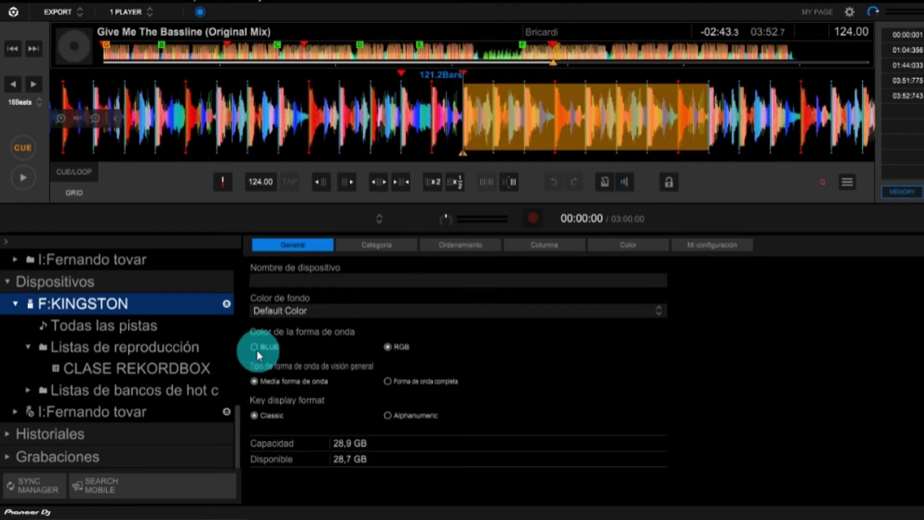
{"action": "left_click", "coordinate": [254, 347]}
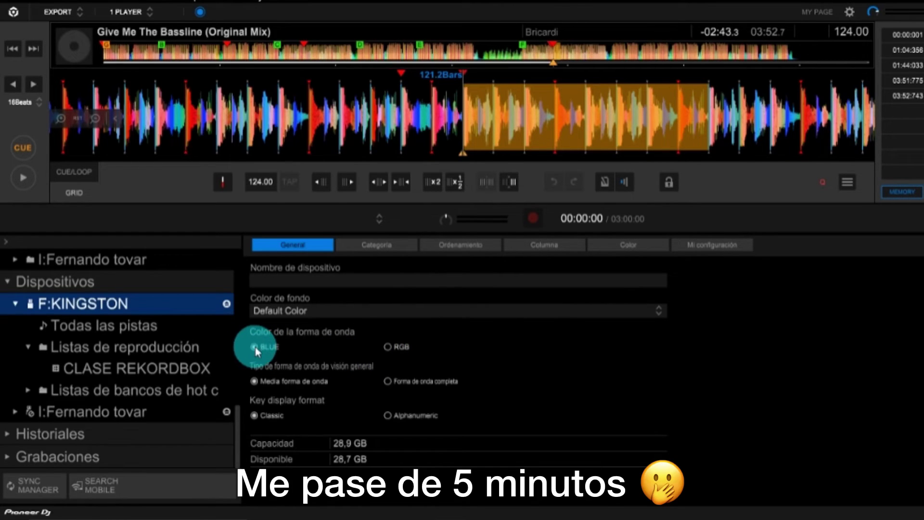
Step: Set the USB drive's background colour to Orange and its device name to ELITE STORE DJ
{"action": "left_click", "coordinate": [344, 311]}
{"action": "left_click", "coordinate": [309, 377]}
{"action": "left_click", "coordinate": [286, 279]}
{"action": "type", "text": "ELITE STORE DJ"}
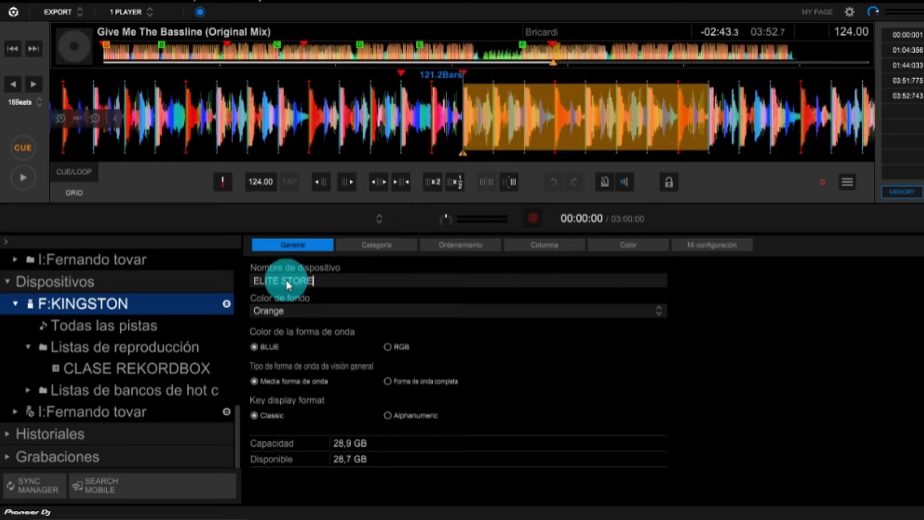
Step: Review the USB drive's category, sorting, column, colour and My Settings options
{"action": "left_click", "coordinate": [356, 249]}
{"action": "left_click", "coordinate": [466, 248]}
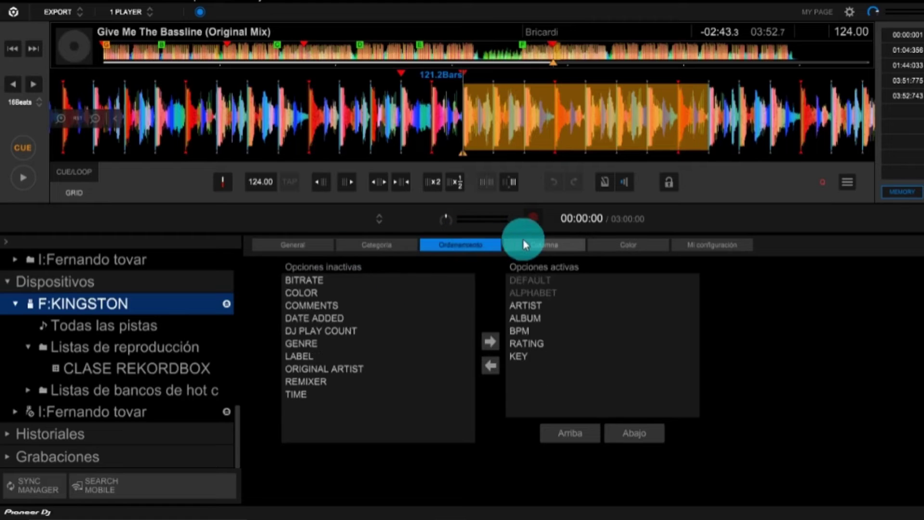
{"action": "left_click", "coordinate": [542, 245]}
{"action": "left_click", "coordinate": [625, 244]}
{"action": "left_click", "coordinate": [684, 245]}
{"action": "left_click", "coordinate": [370, 247]}
{"action": "left_click", "coordinate": [443, 246]}
{"action": "left_click", "coordinate": [536, 250]}
Step: Safely disconnect the KINGSTON USB drive from the device list
{"action": "left_click", "coordinate": [112, 326]}
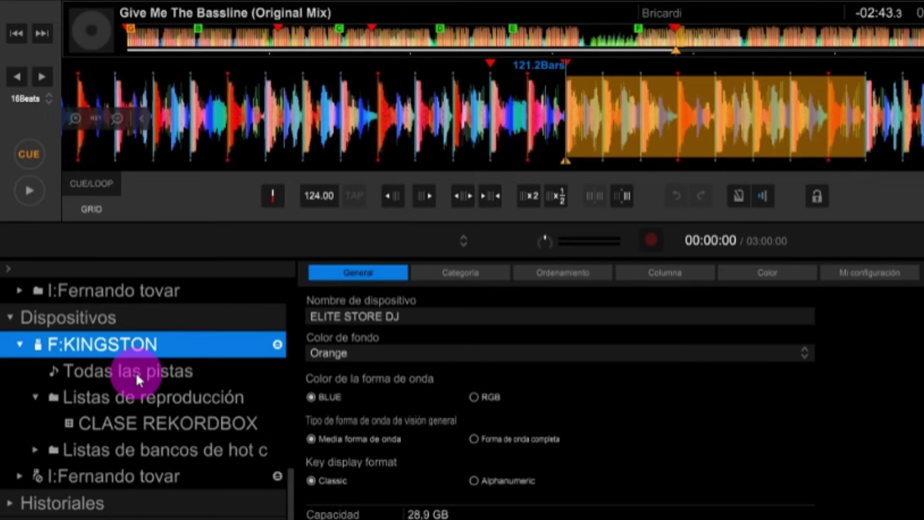
{"action": "right_click", "coordinate": [126, 350]}
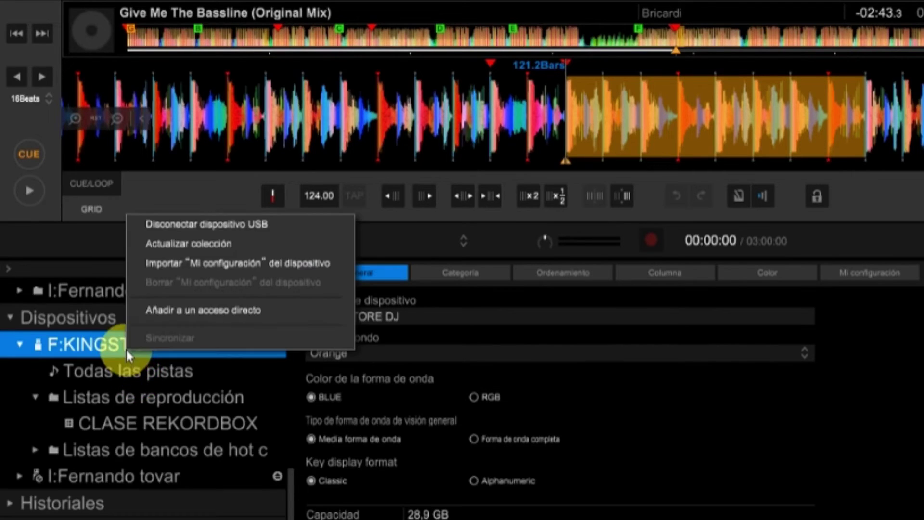
{"action": "left_click", "coordinate": [203, 236]}
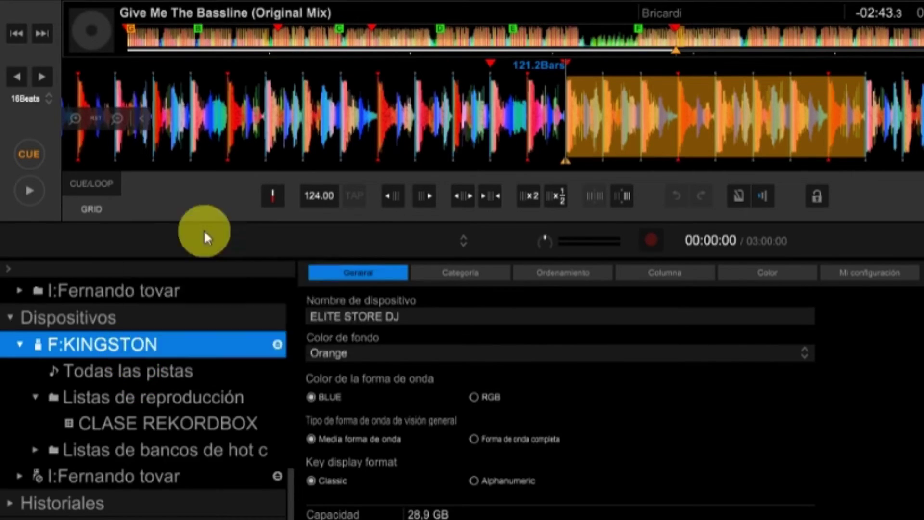
{"action": "left_click", "coordinate": [289, 308]}
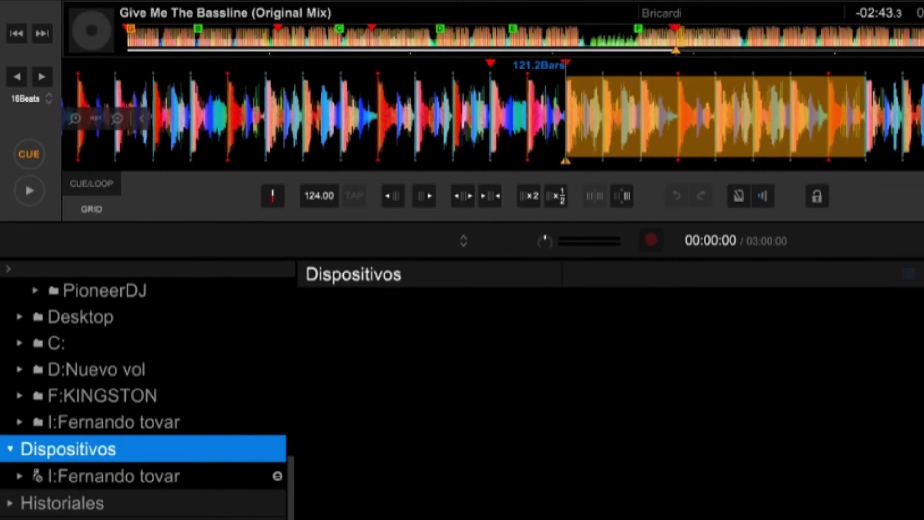